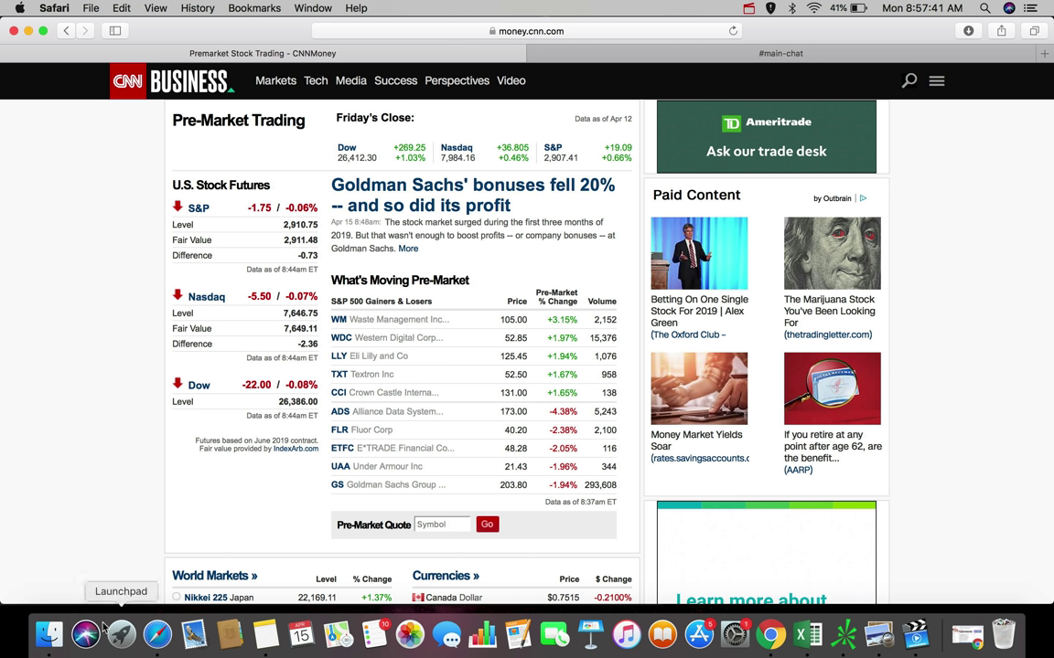
Step: Switch to thinkorswim, load the Goldman Sachs (GS) chart and show its live news
{"action": "left_click", "coordinate": [849, 645]}
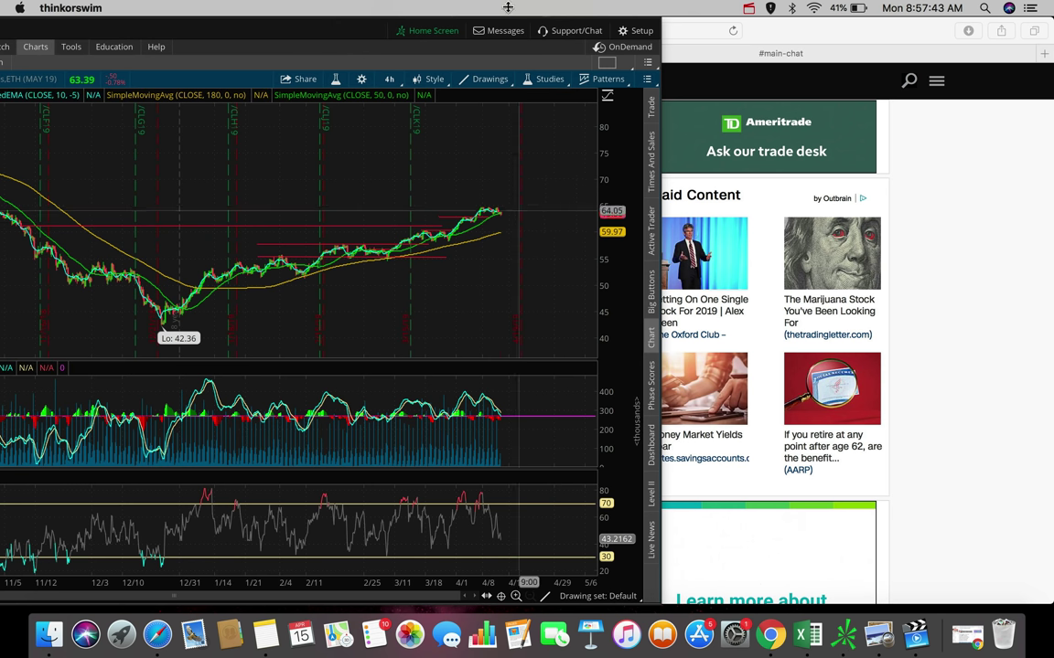
{"action": "left_click_drag", "start_coordinate": [296, 19], "coordinate": [807, 6]}
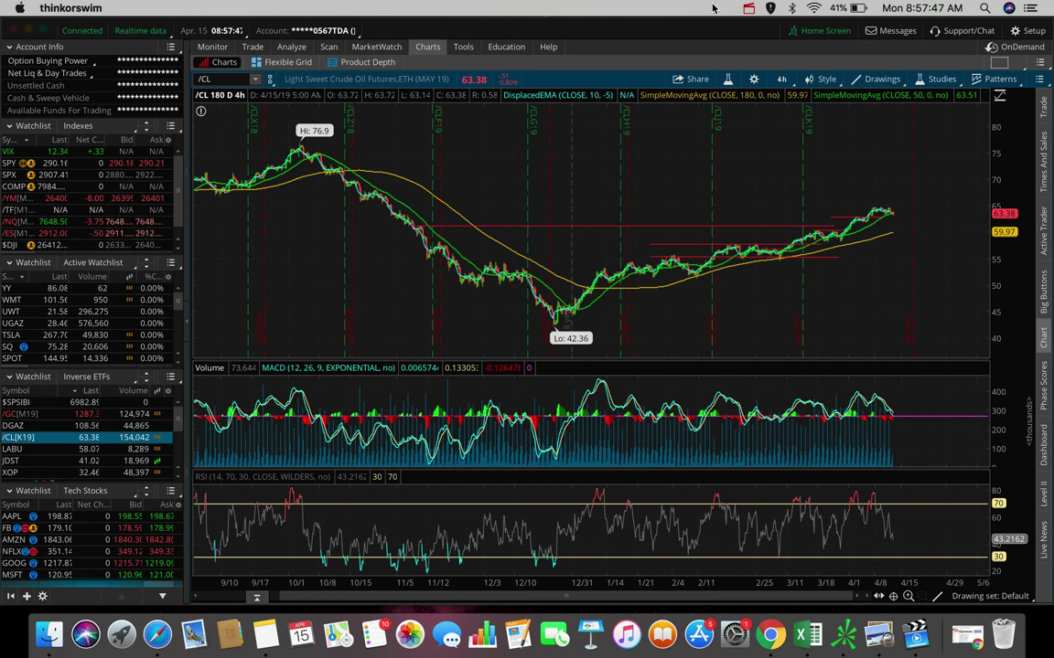
{"action": "left_click", "coordinate": [215, 78]}
{"action": "type", "text": "GS"}
{"action": "key", "text": "Return"}
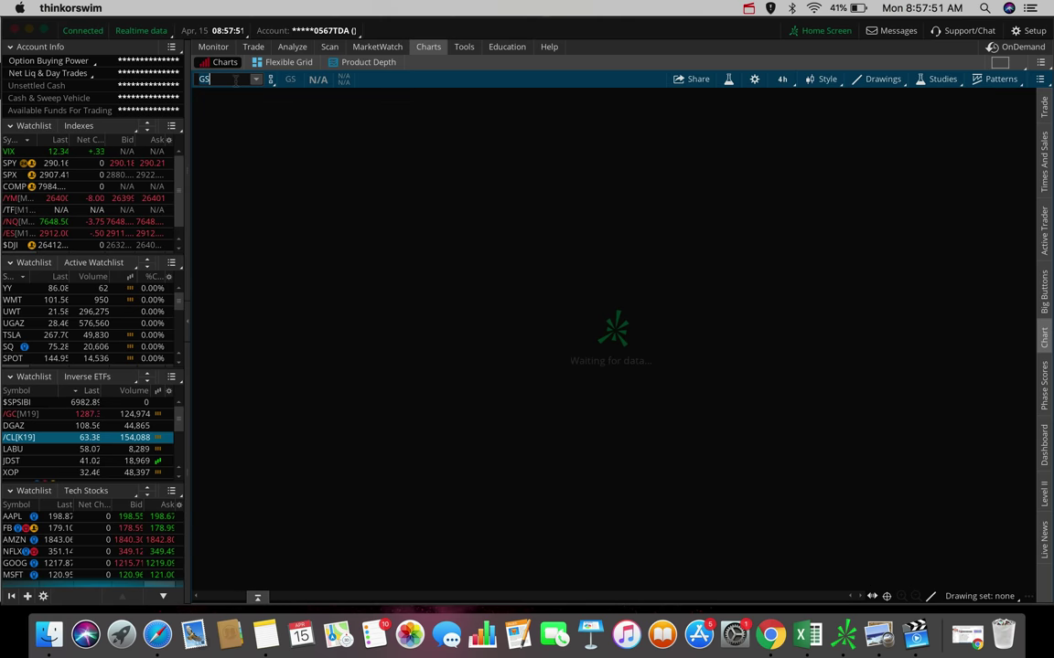
{"action": "left_click", "coordinate": [1041, 540]}
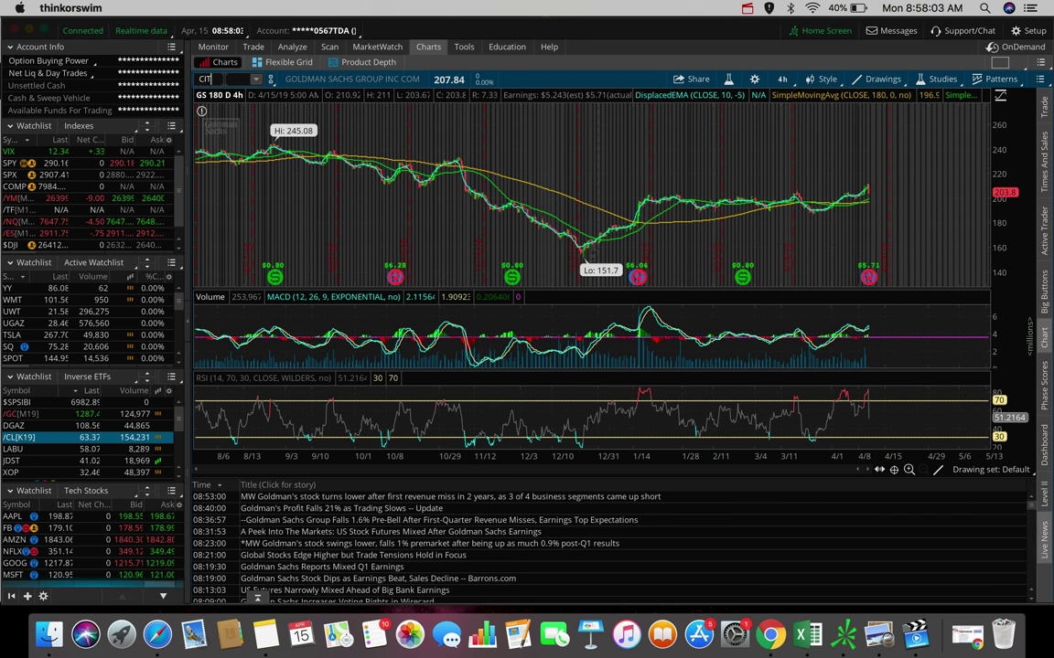
Step: Try to load the chart and news for the symbol CITI
{"action": "left_click", "coordinate": [201, 77]}
{"action": "type", "text": "CITI"}
{"action": "key", "text": "Return"}
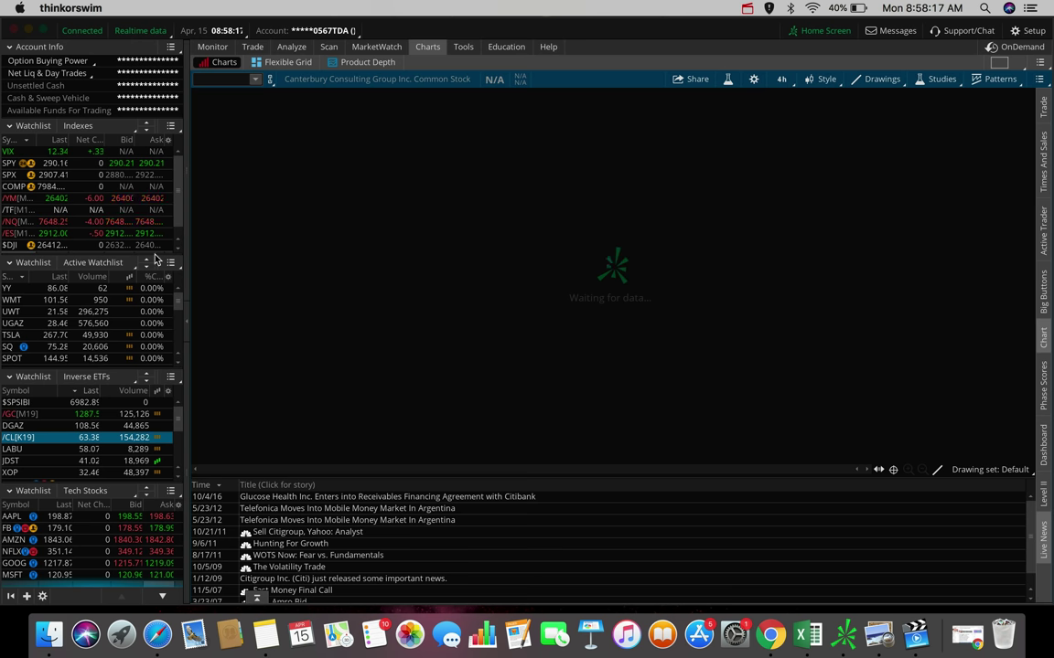
Step: Load the SPY chart, hide the live news after reviewing it, and set the time frame to 1 D : 1m
{"action": "left_click", "coordinate": [16, 163]}
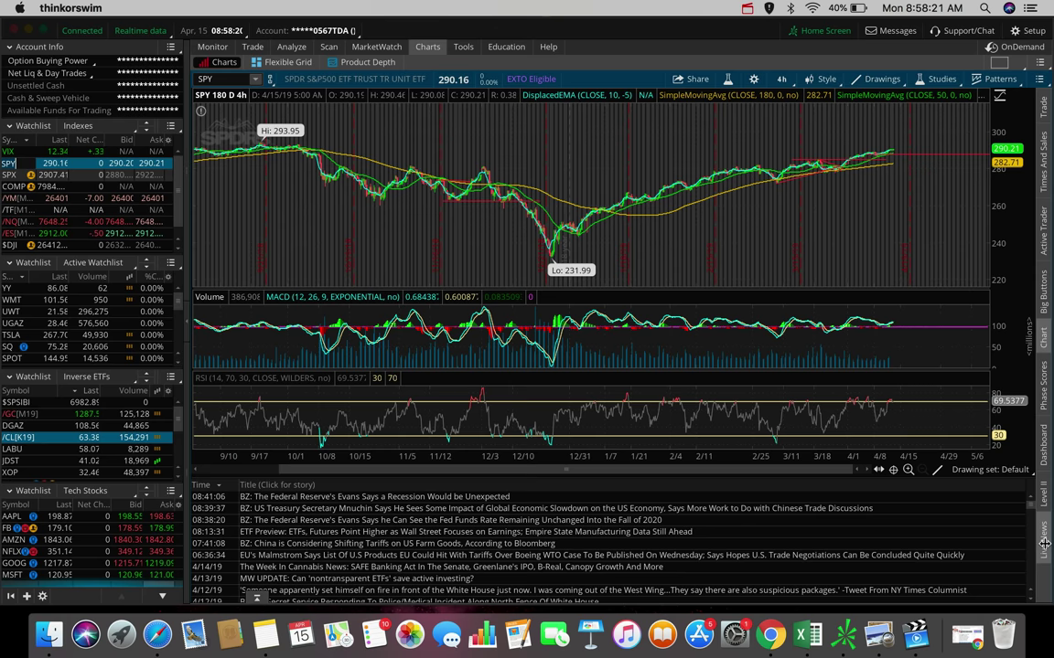
{"action": "left_click", "coordinate": [1043, 543]}
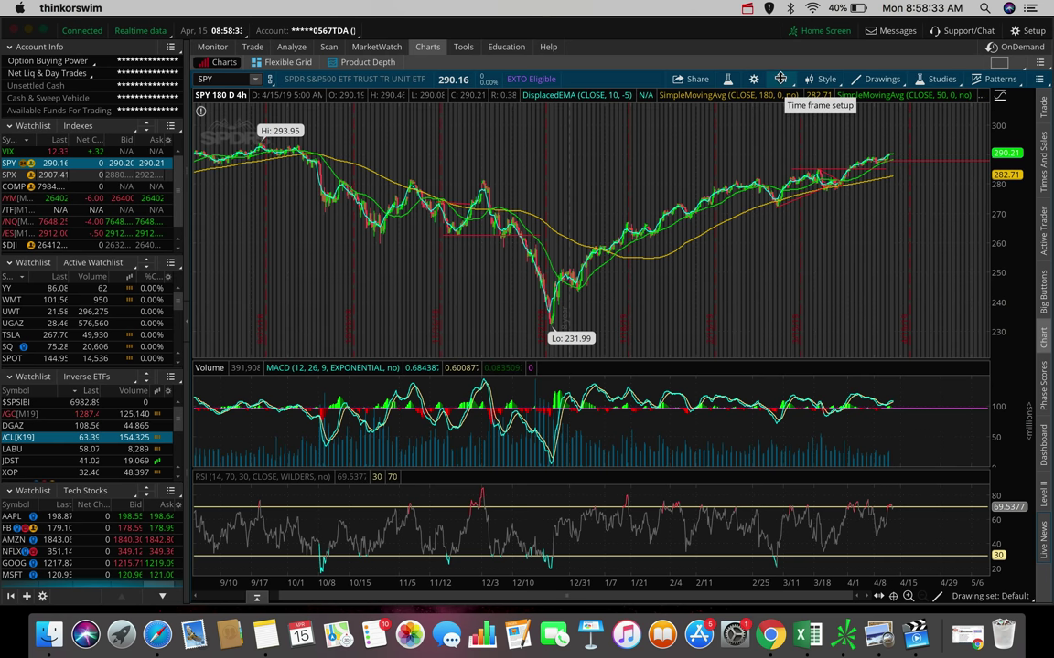
{"action": "left_click", "coordinate": [780, 78]}
{"action": "left_click", "coordinate": [753, 138]}
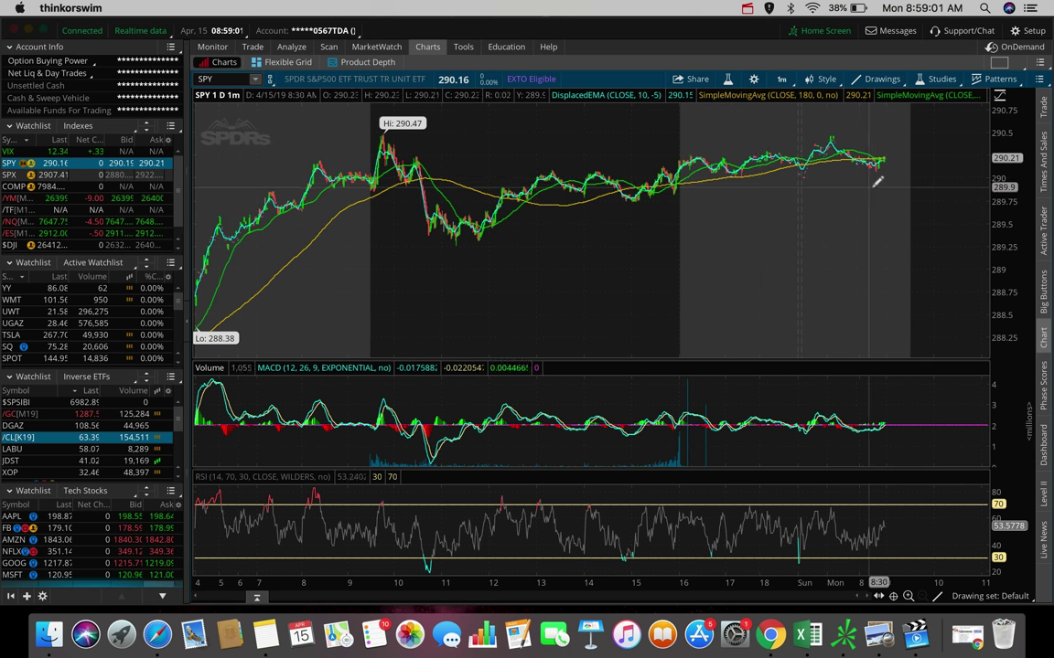
Step: Load the Nasdaq futures (/NQ) chart and examine it on the 90 D : 2h and 180 D : 4h time frames
{"action": "left_click", "coordinate": [12, 222]}
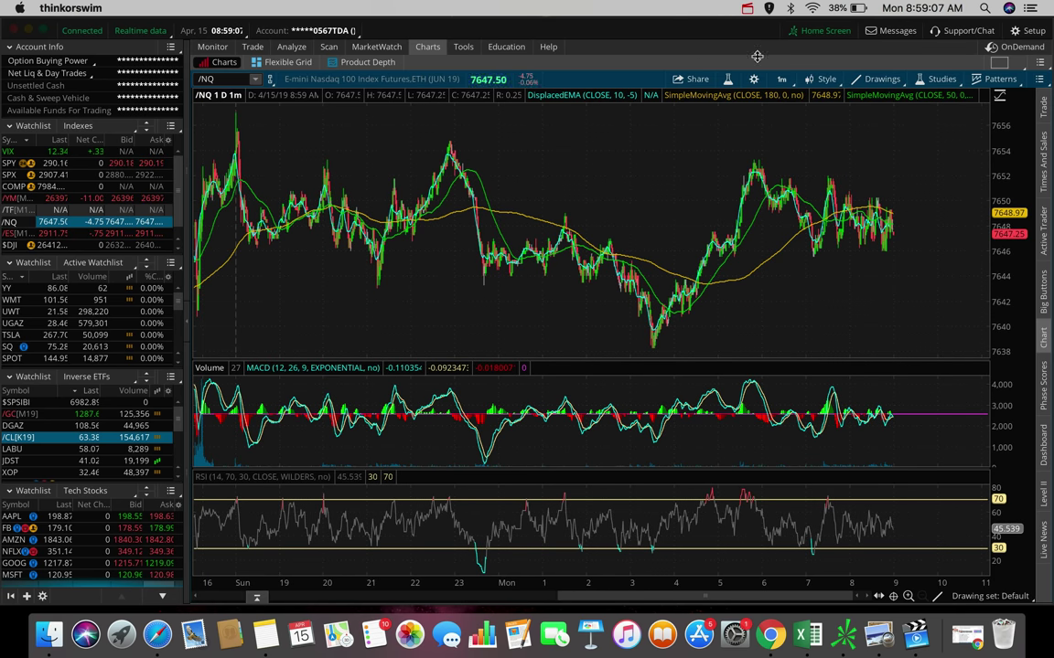
{"action": "left_click", "coordinate": [781, 79]}
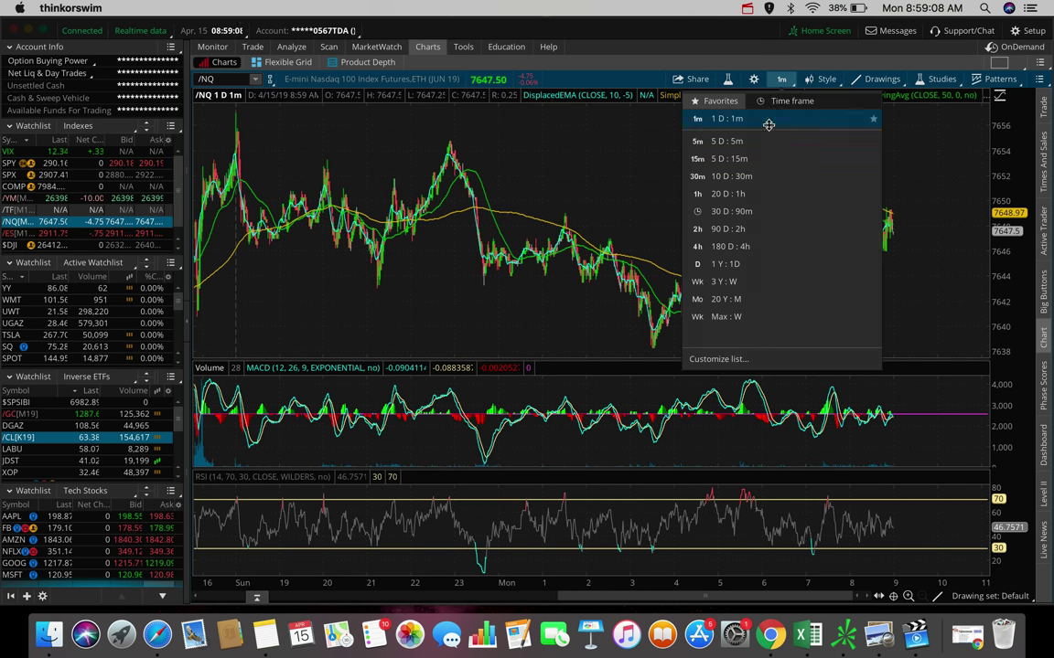
{"action": "left_click", "coordinate": [743, 230]}
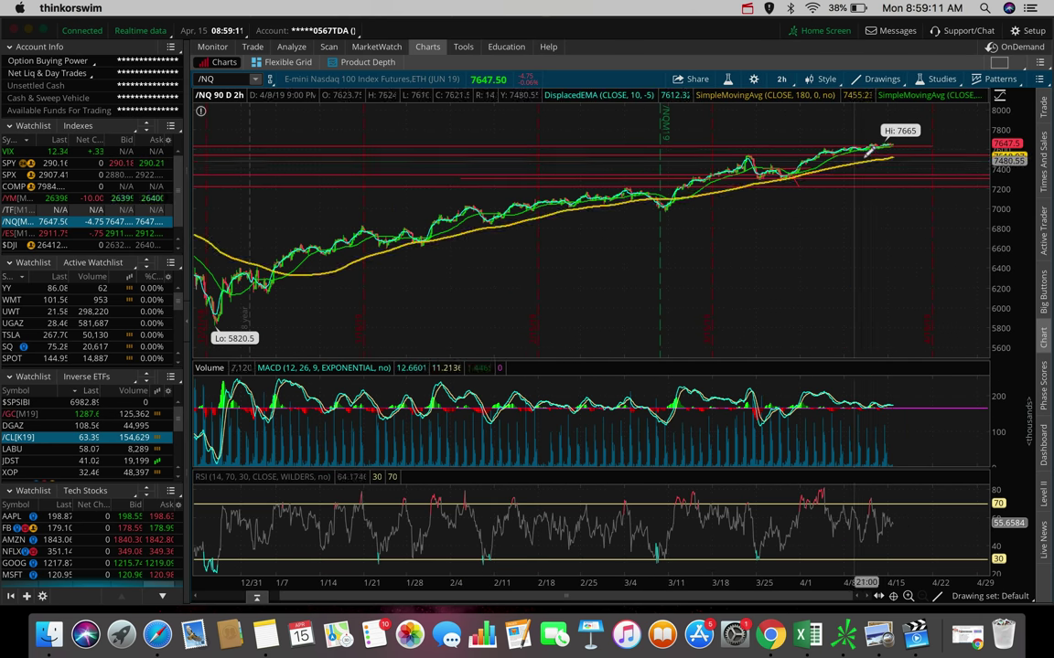
{"action": "left_click", "coordinate": [781, 78]}
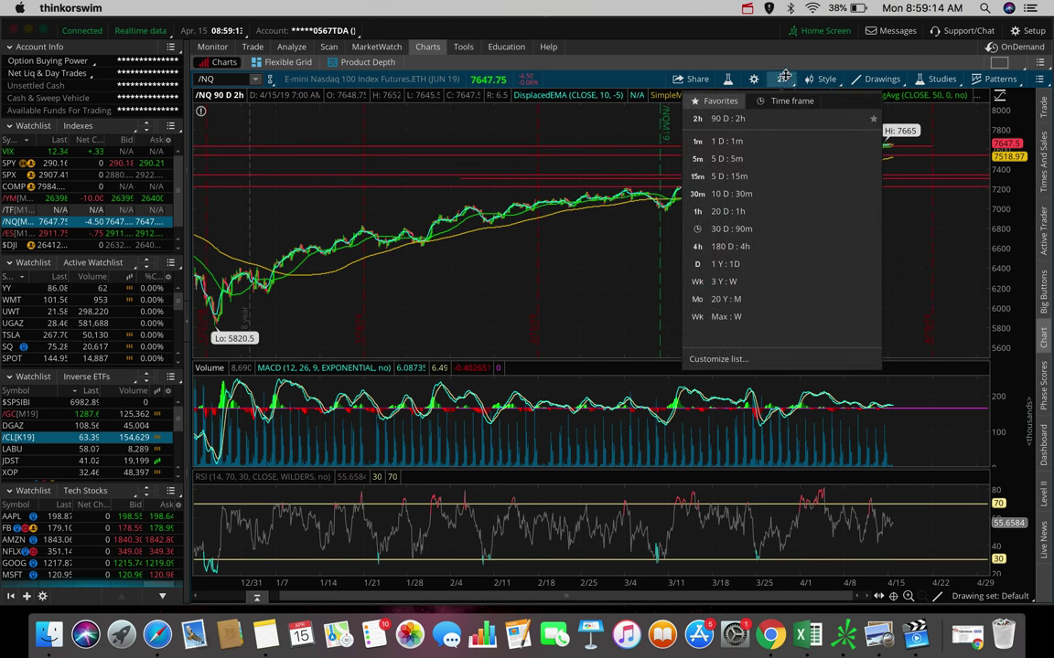
{"action": "left_click", "coordinate": [743, 248]}
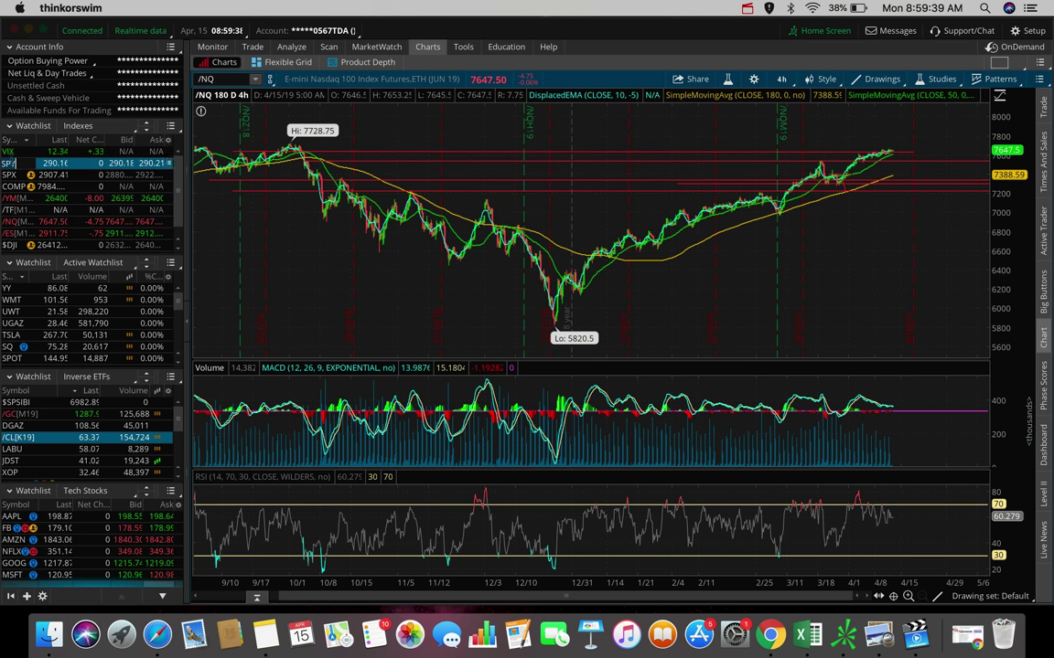
Step: Load the SPY chart on the 180 D : 4h time frame and examine its most recent candles
{"action": "left_click", "coordinate": [11, 162]}
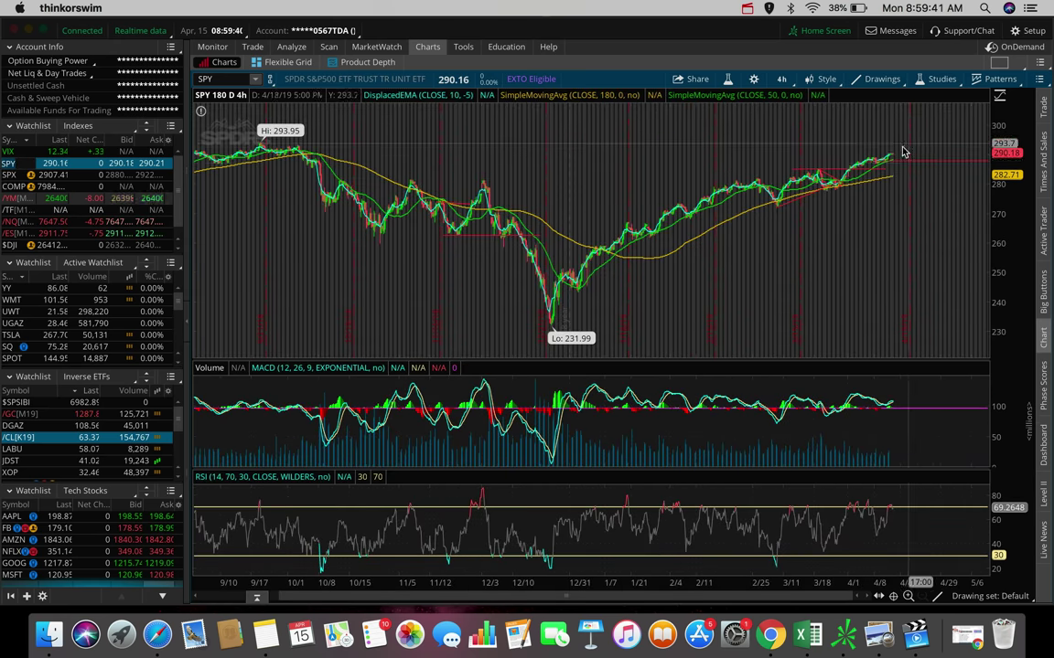
{"action": "scroll", "coordinate": [823, 146], "scroll_direction": "up", "scroll_amount": 3}
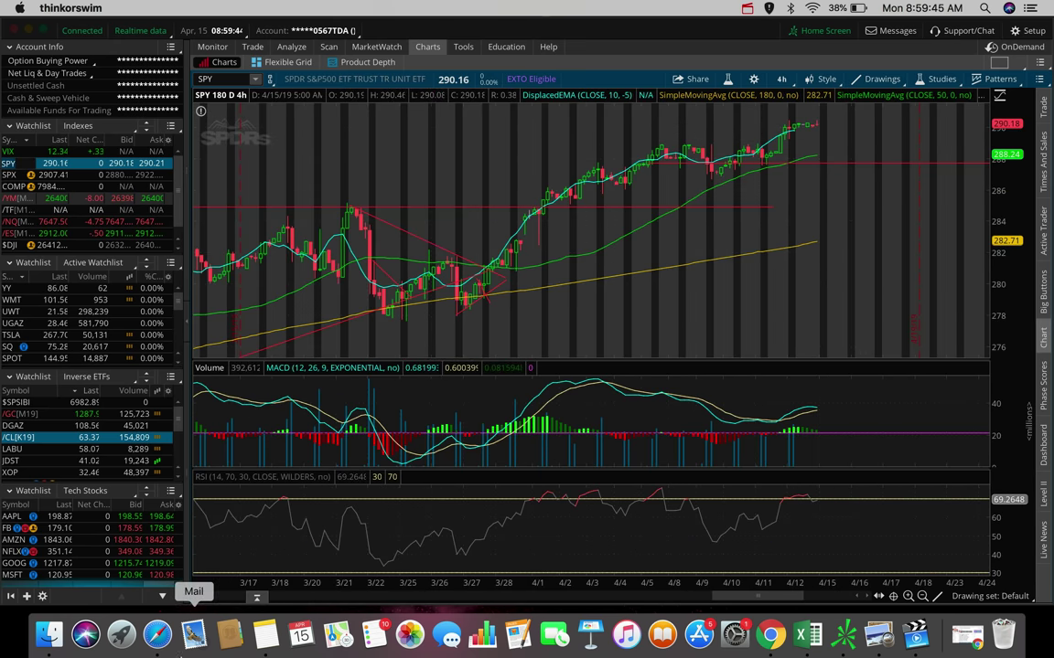
Step: Switch to Preview to review the weekly earnings calendar, close it, and return to the full SPY chart
{"action": "left_click", "coordinate": [883, 637]}
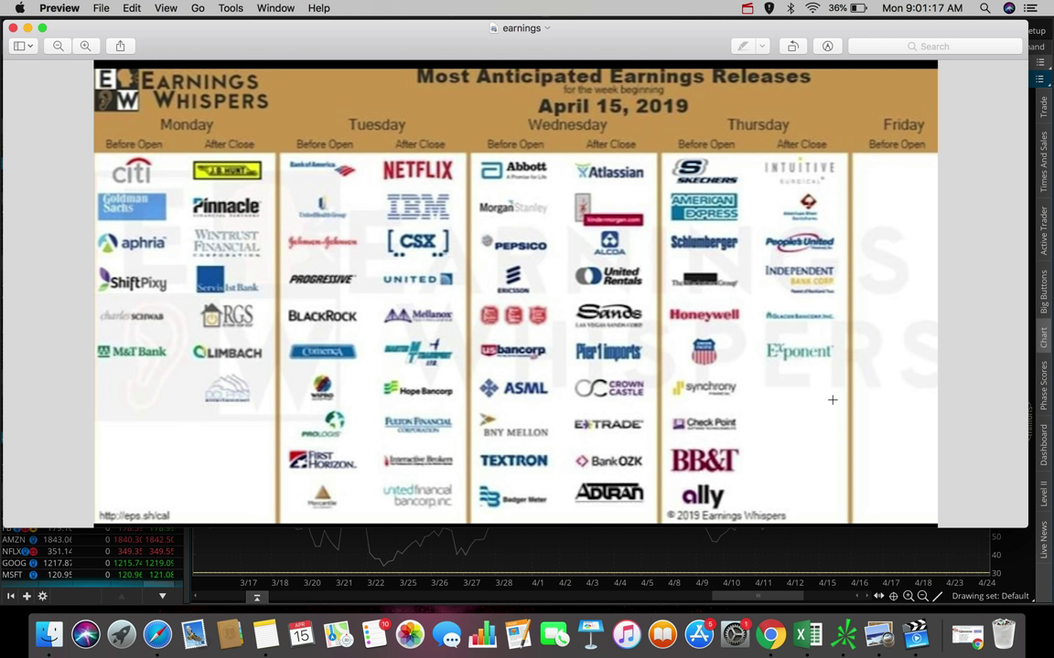
{"action": "left_click", "coordinate": [13, 28]}
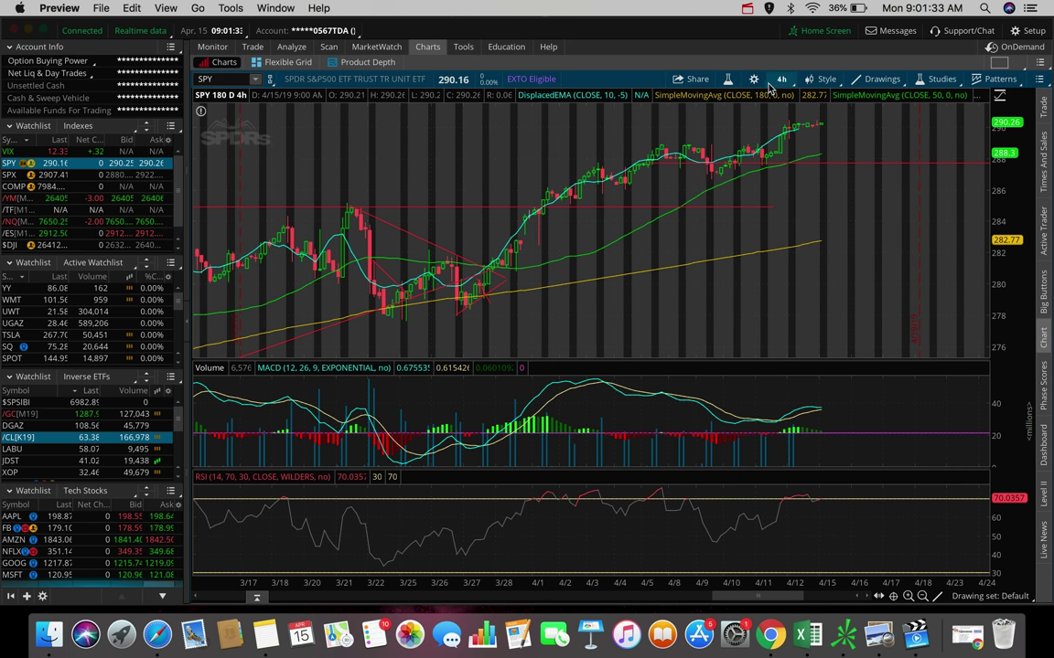
{"action": "left_click", "coordinate": [653, 252]}
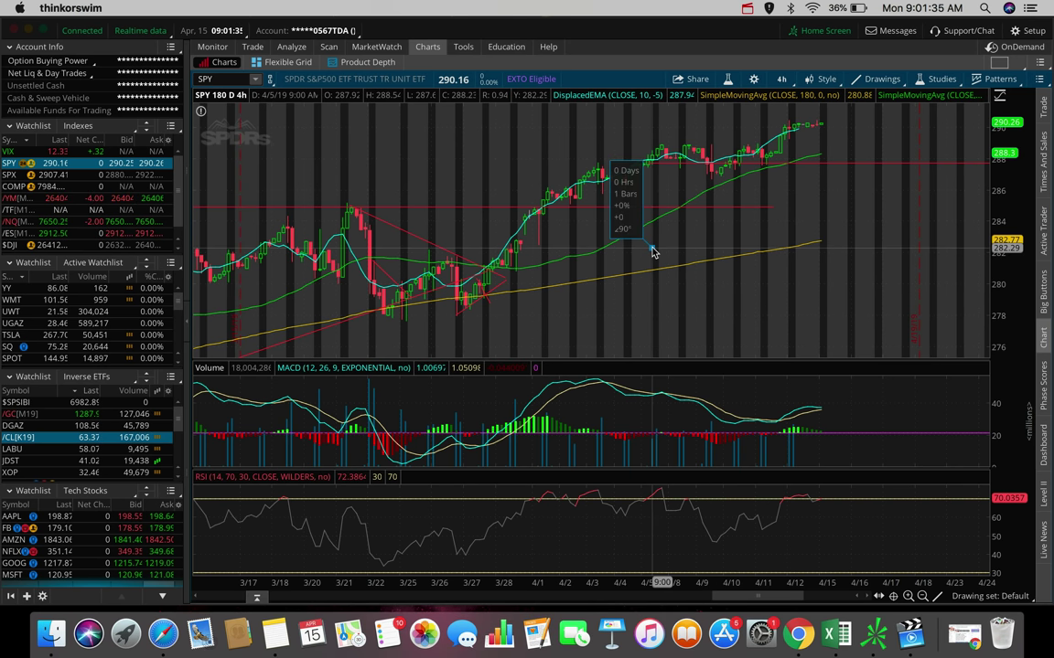
{"action": "scroll", "coordinate": [653, 253], "scroll_direction": "down", "scroll_amount": 5}
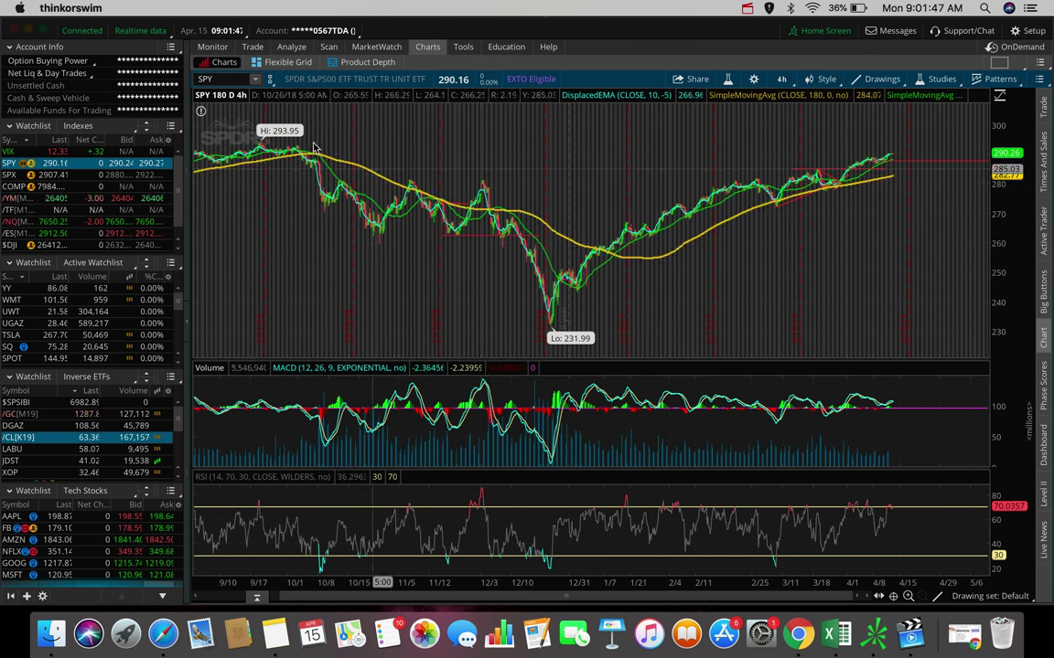
Step: Load the Walt Disney (DIS) chart and examine its most recent 4h candles, dismissing the browser notification
{"action": "left_click", "coordinate": [221, 80]}
{"action": "type", "text": "DIS"}
{"action": "key", "text": "Return"}
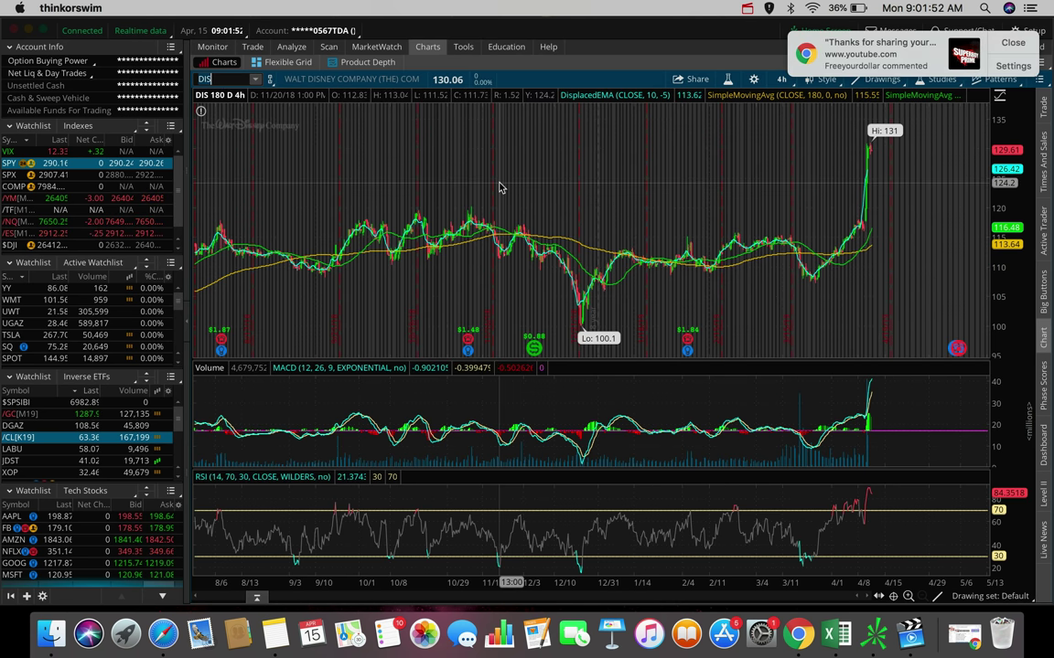
{"action": "left_click", "coordinate": [1012, 42]}
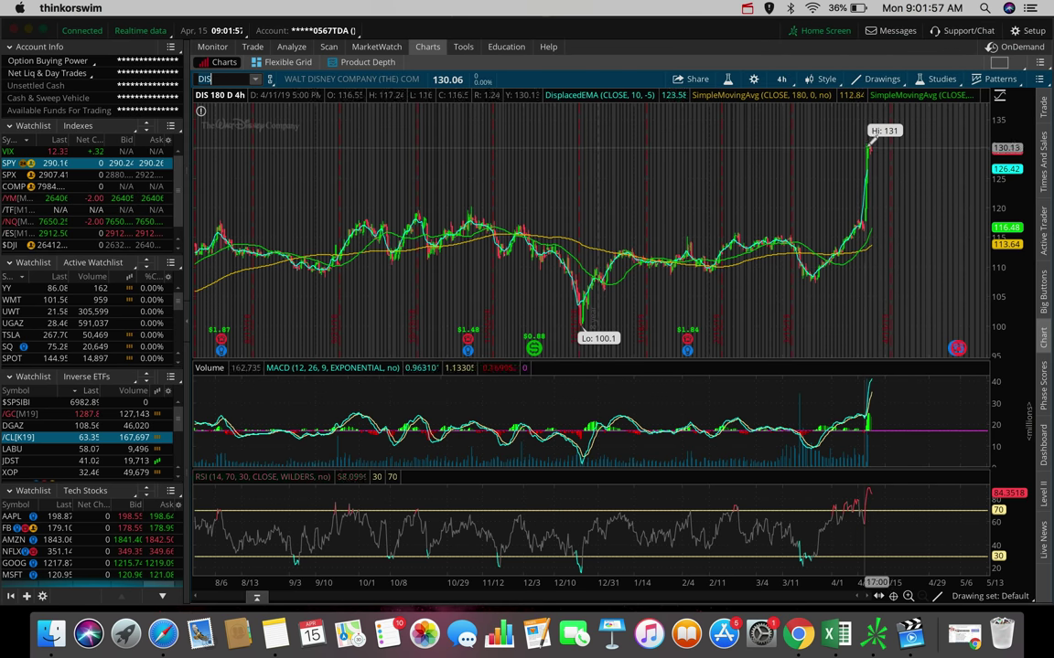
{"action": "scroll", "coordinate": [833, 145], "scroll_direction": "up", "scroll_amount": 3}
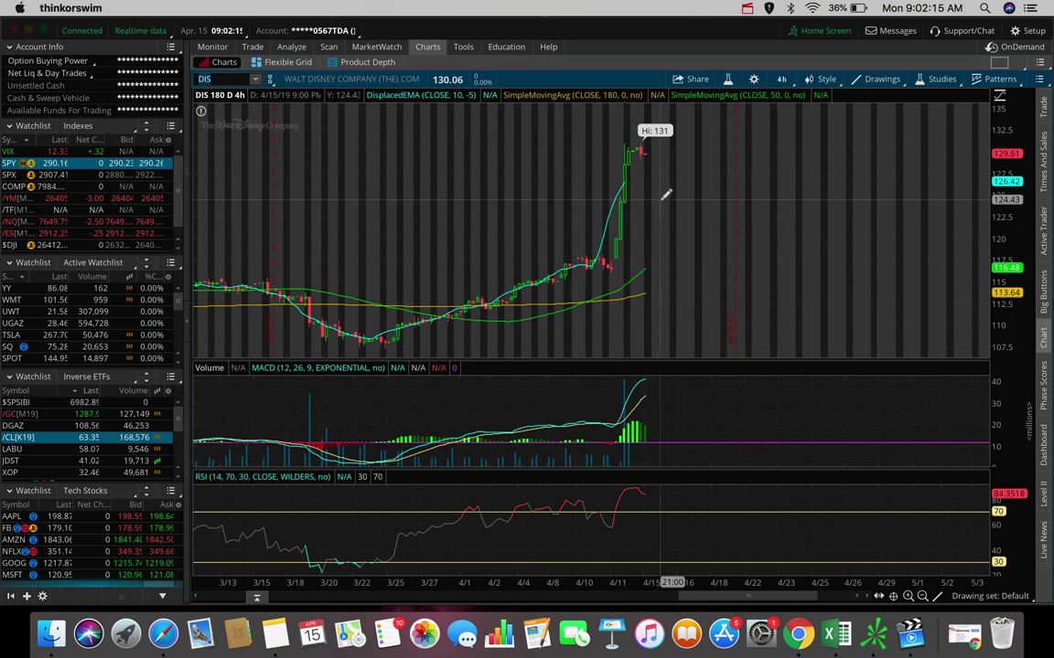
Step: Examine the DIS chart on the 3 Y : W time frame and switch it to 20 Y : M
{"action": "left_click", "coordinate": [781, 78]}
{"action": "left_click", "coordinate": [769, 291]}
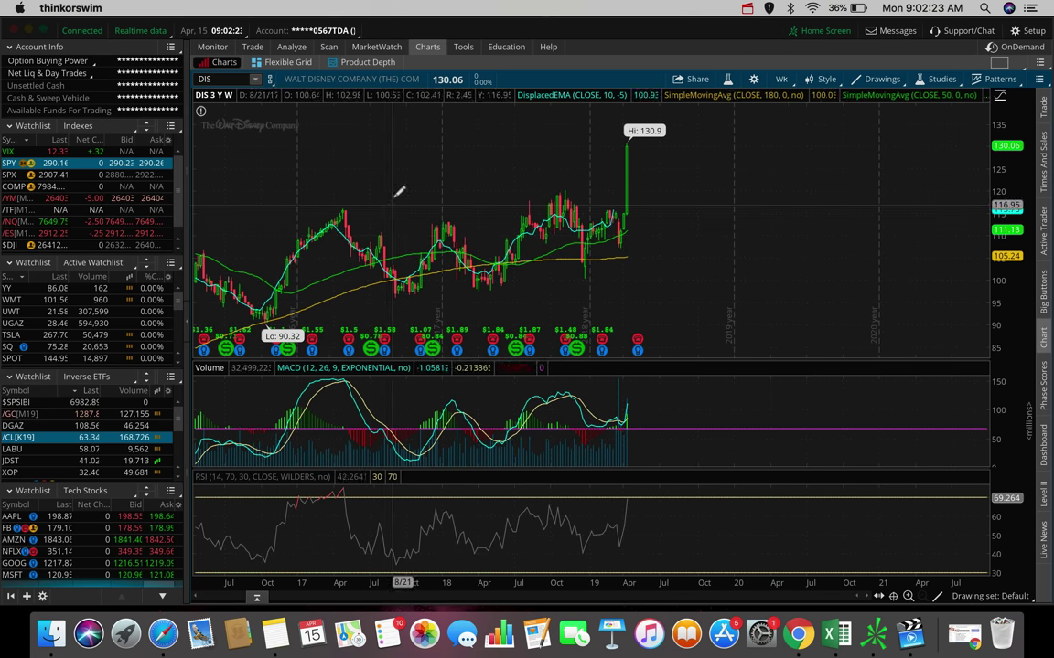
{"action": "left_click", "coordinate": [781, 79]}
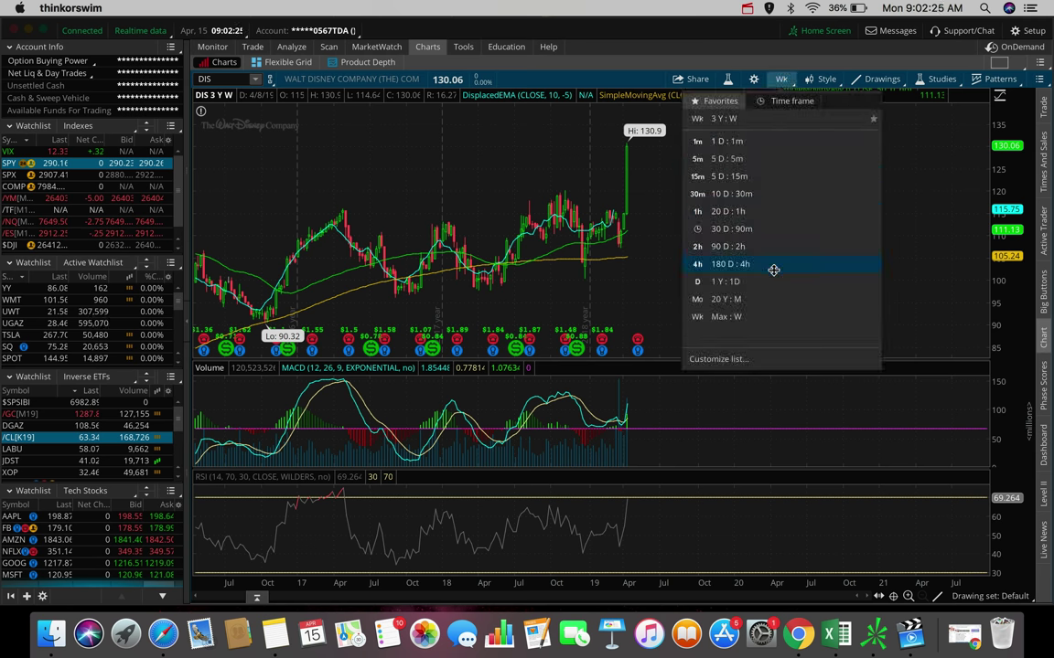
{"action": "left_click", "coordinate": [774, 299]}
Step: Draw a price level at about 119 on the monthly DIS chart and view it on the 180 D : 4h time frame
{"action": "left_click", "coordinate": [881, 79]}
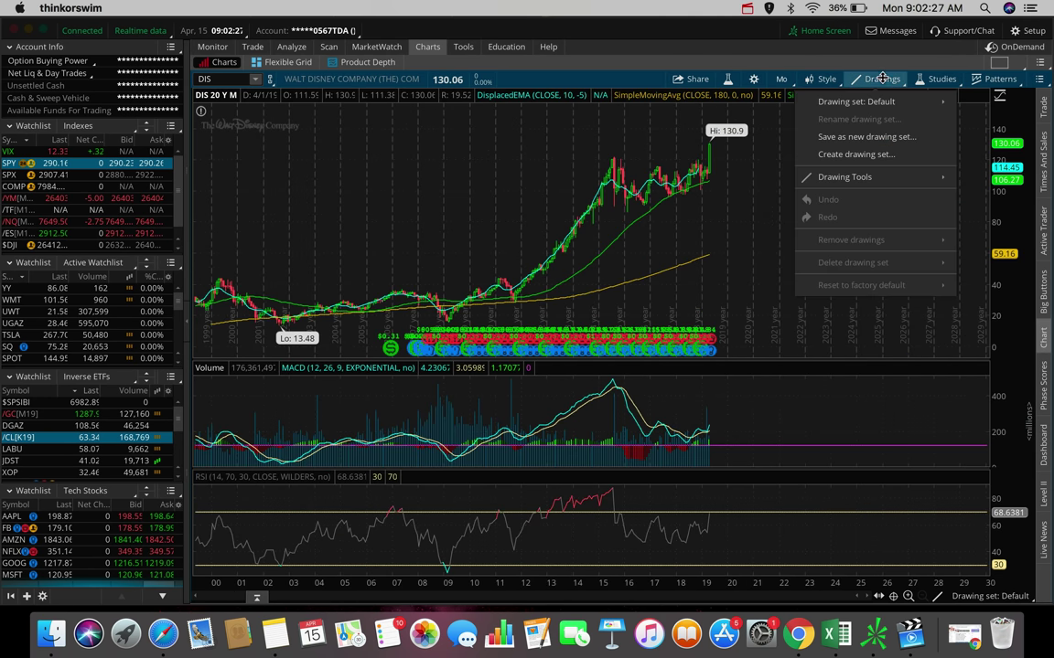
{"action": "mouse_move", "coordinate": [925, 179]}
{"action": "left_click", "coordinate": [999, 206]}
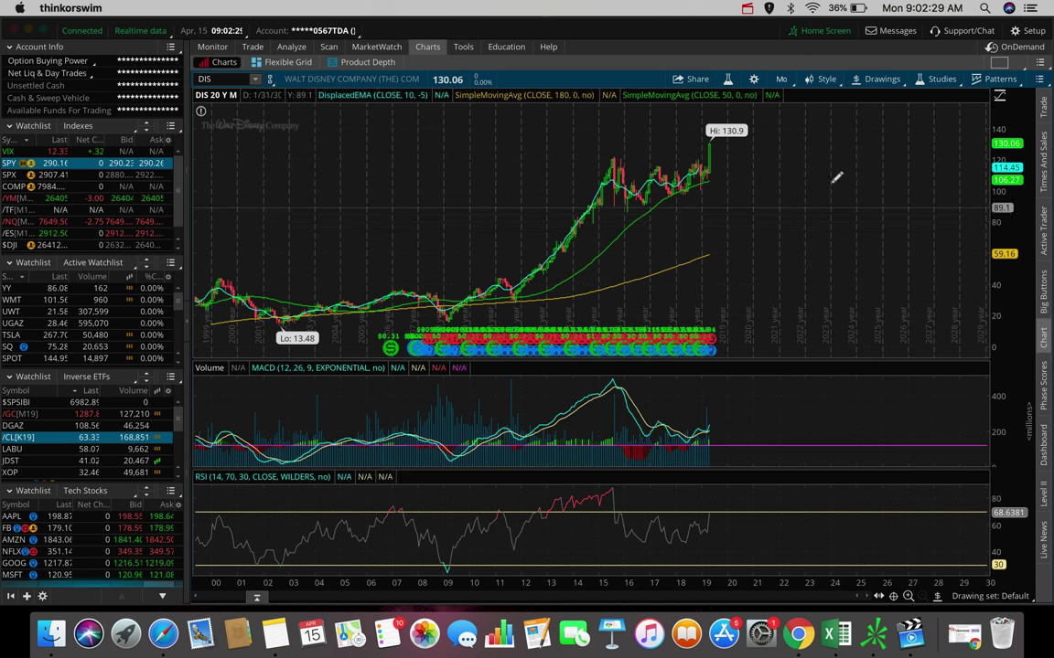
{"action": "left_click", "coordinate": [585, 162]}
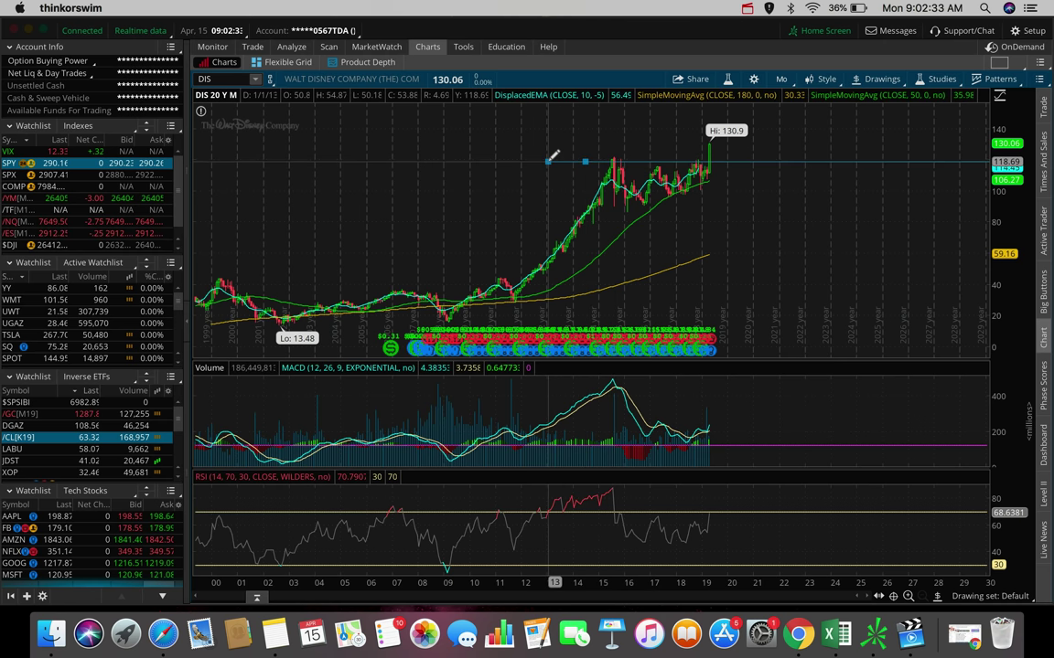
{"action": "left_click", "coordinate": [564, 161]}
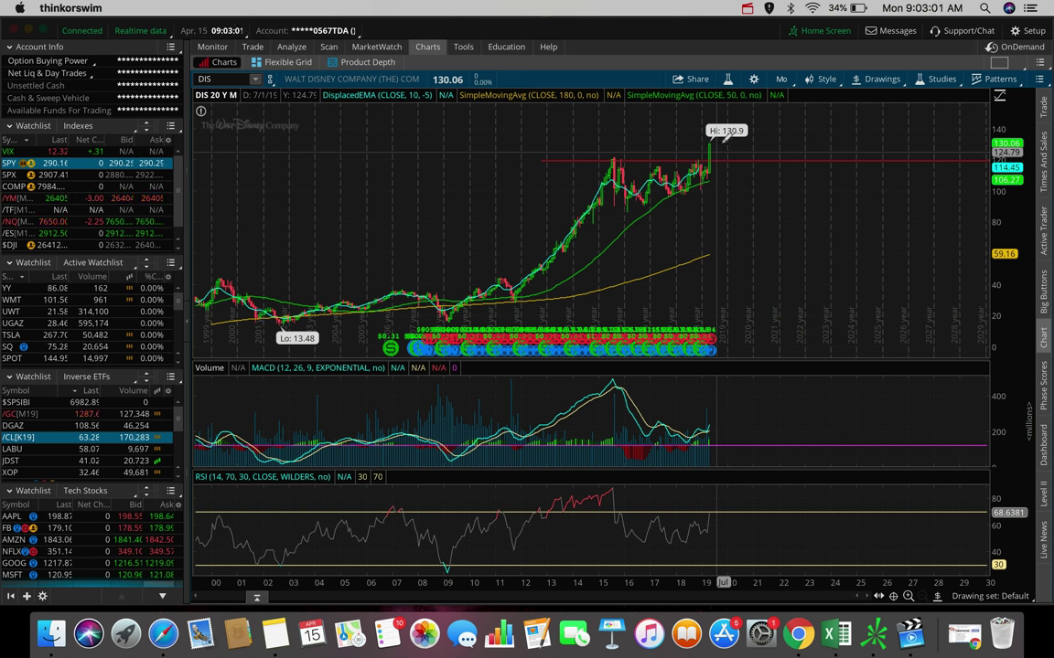
{"action": "left_click", "coordinate": [776, 79]}
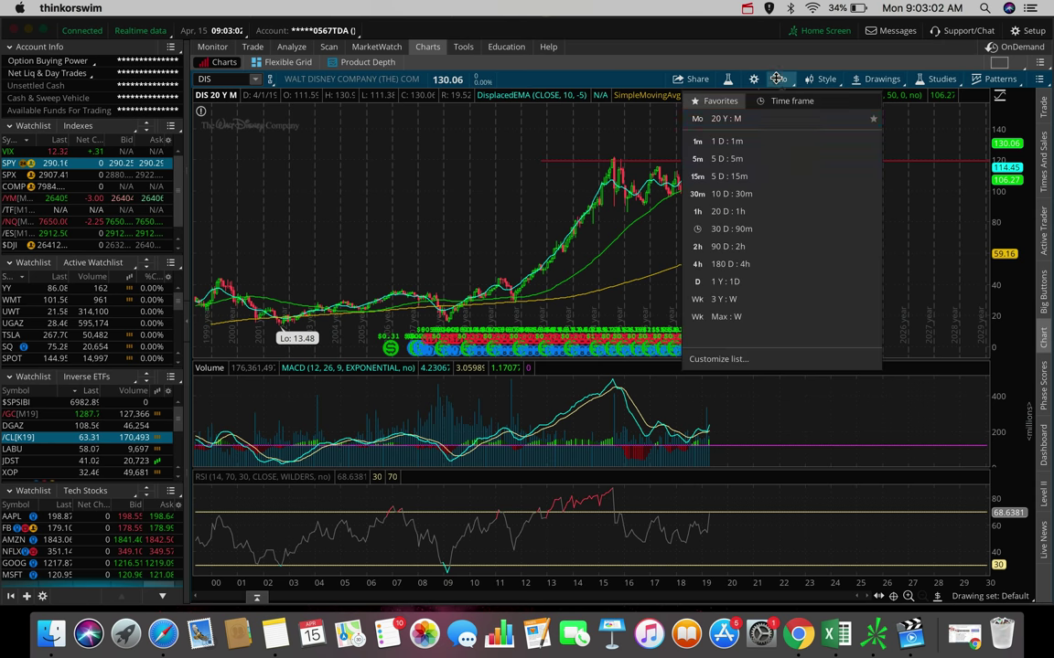
{"action": "left_click", "coordinate": [742, 267]}
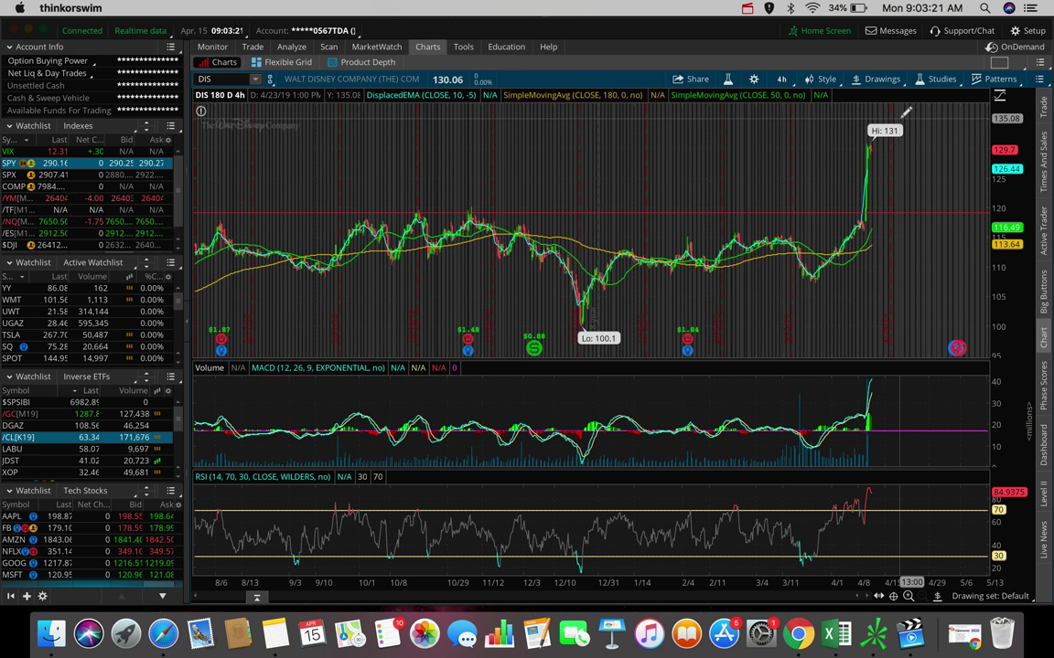
Step: Load the gold futures (/GC) chart and the JDST chart from the Inverse ETFs watchlist
{"action": "left_click", "coordinate": [18, 415]}
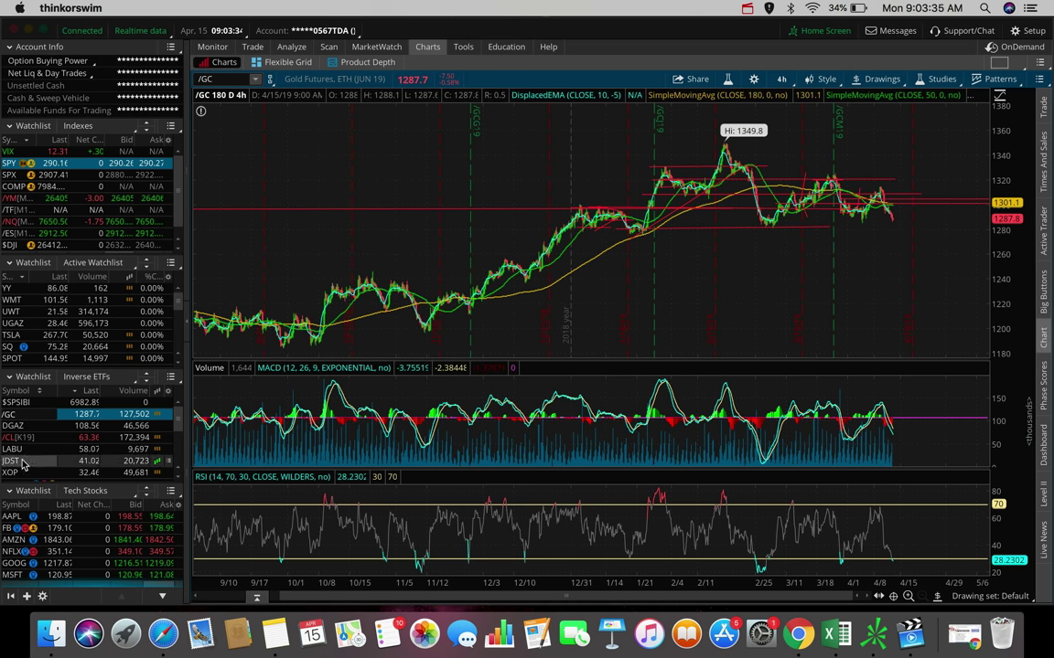
{"action": "key", "text": "Down"}
{"action": "key", "text": "Down"}
{"action": "key", "text": "Down"}
{"action": "key", "text": "Down"}
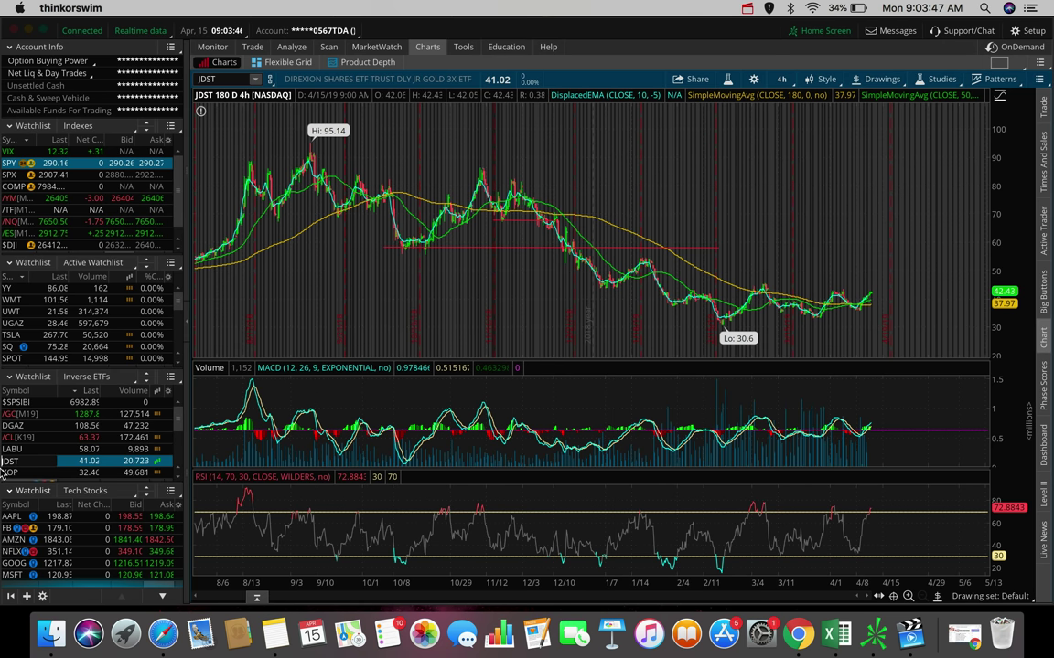
Step: Load the crude oil futures (/CL) chart and examine its recent 4h candles around the drawn price level
{"action": "left_click", "coordinate": [13, 437]}
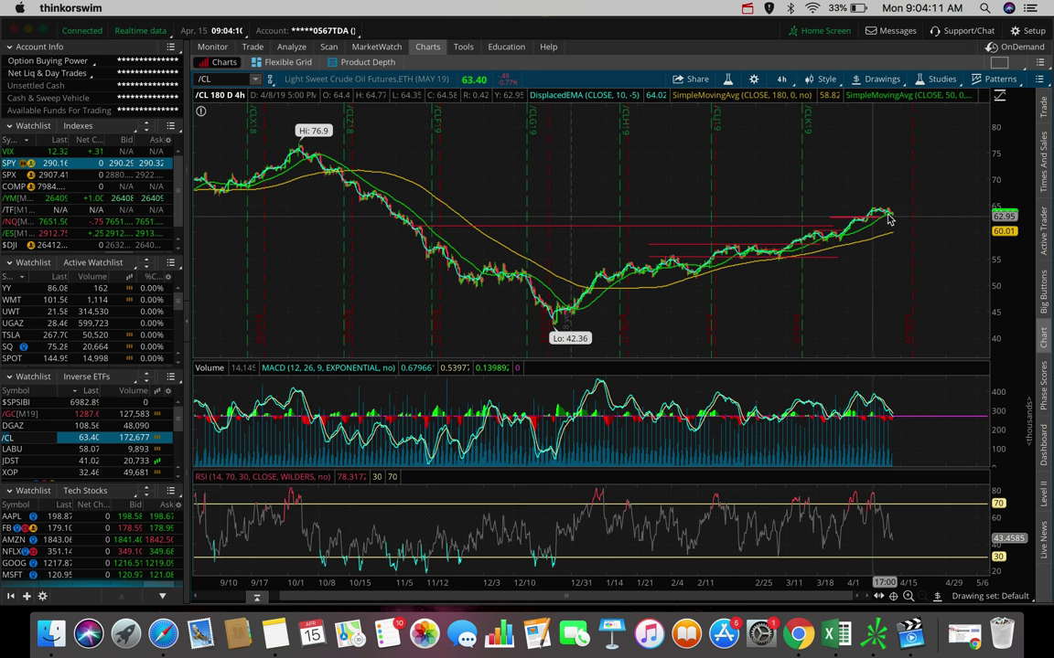
{"action": "scroll", "coordinate": [832, 201], "scroll_direction": "up", "scroll_amount": 5}
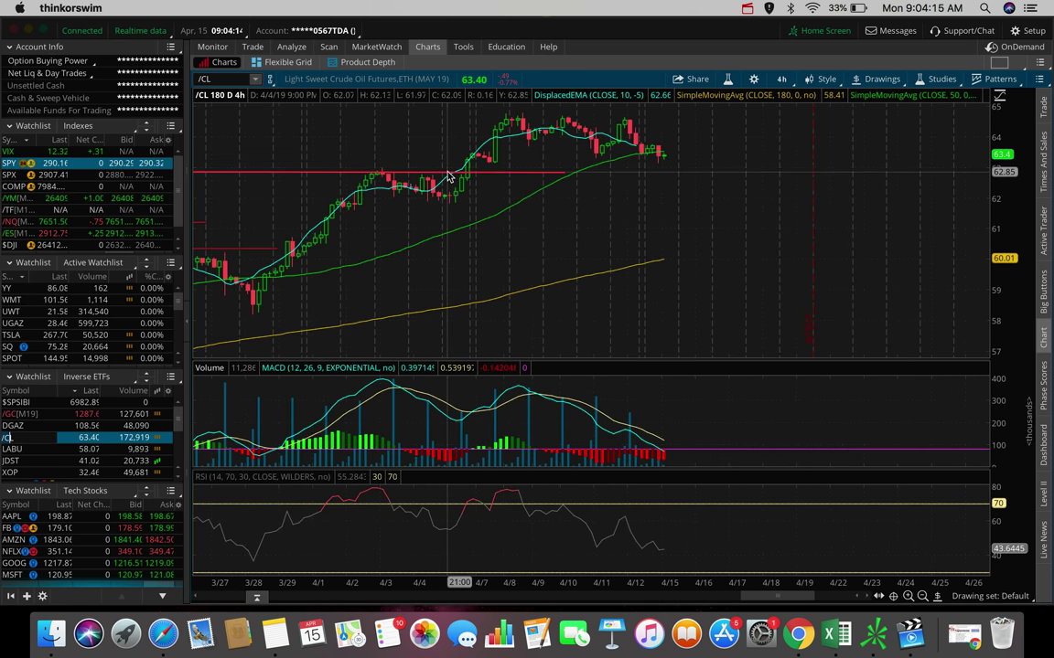
{"action": "mouse_move", "coordinate": [449, 176]}
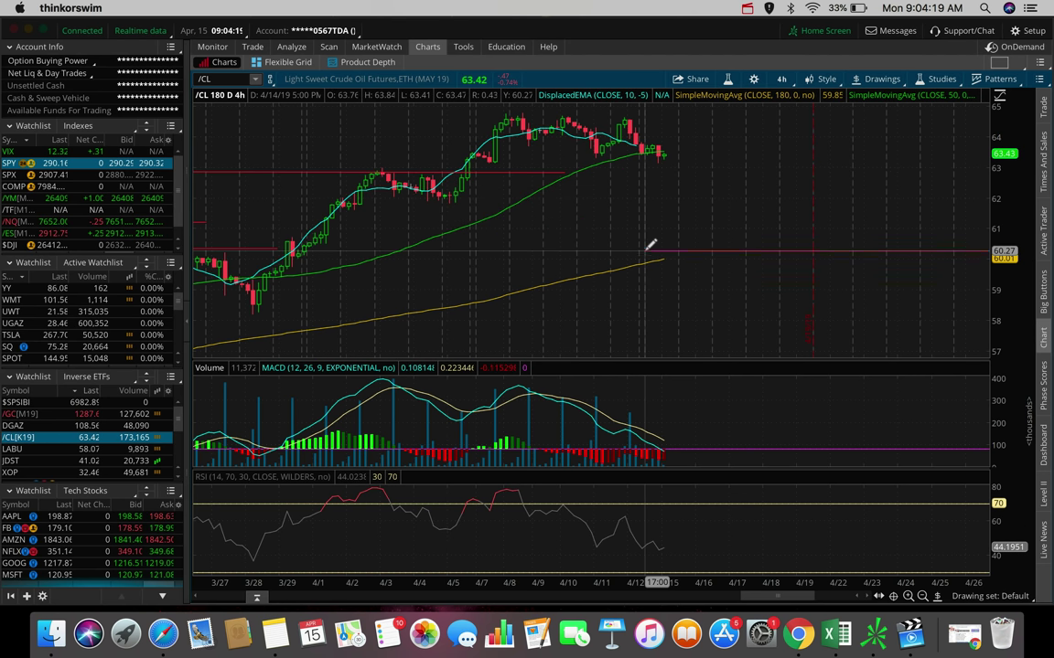
Step: Switch the active drawing tool to Trendline and view the full 180-day crude oil futures (/CL) chart
{"action": "left_click", "coordinate": [882, 79]}
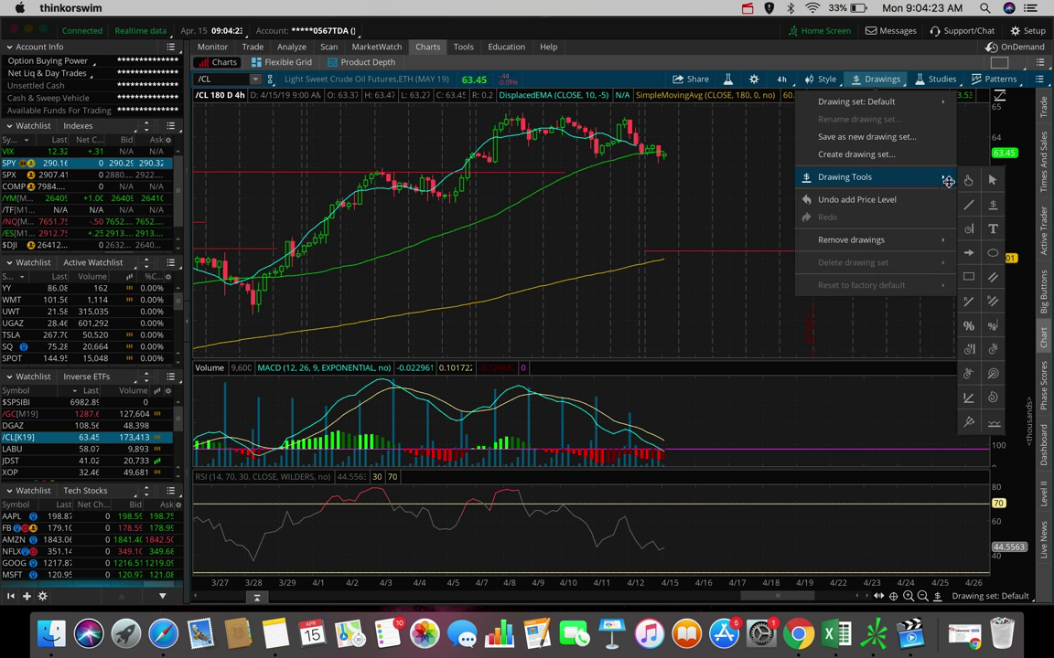
{"action": "left_click", "coordinate": [973, 198]}
{"action": "scroll", "coordinate": [870, 207], "scroll_direction": "down", "scroll_amount": 5}
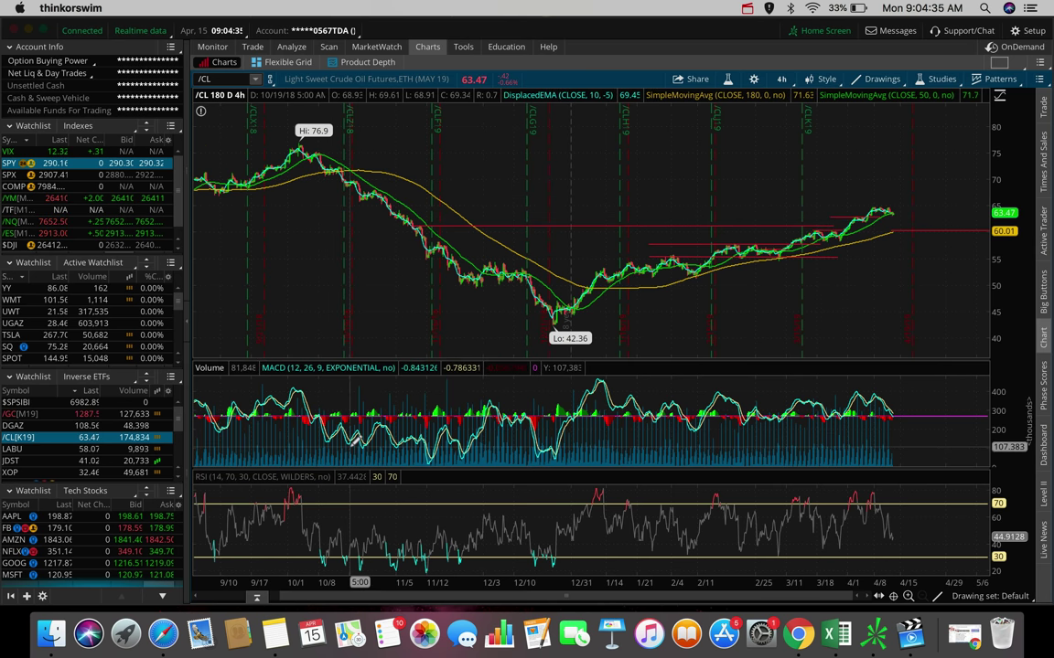
Step: Load the AAPL chart from the Tech Stocks watchlist and the natural gas futures (/NG) chart from the Inverse ETFs watchlist
{"action": "left_click", "coordinate": [13, 516]}
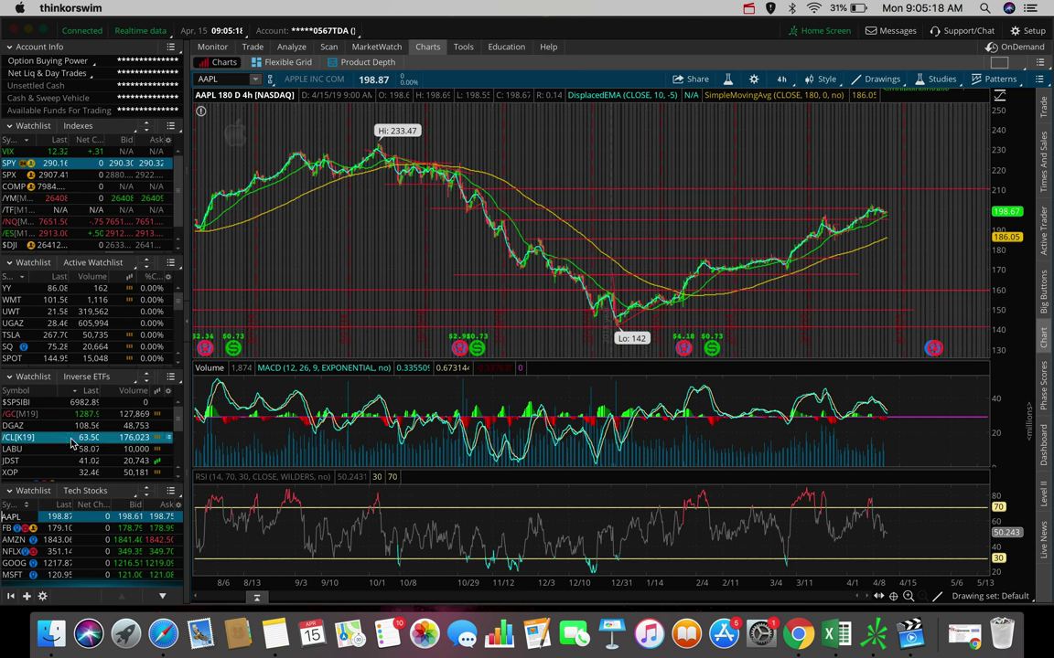
{"action": "scroll", "coordinate": [71, 444], "scroll_direction": "down", "scroll_amount": 3}
{"action": "left_click_drag", "start_coordinate": [10, 461], "coordinate": [454, 235]}
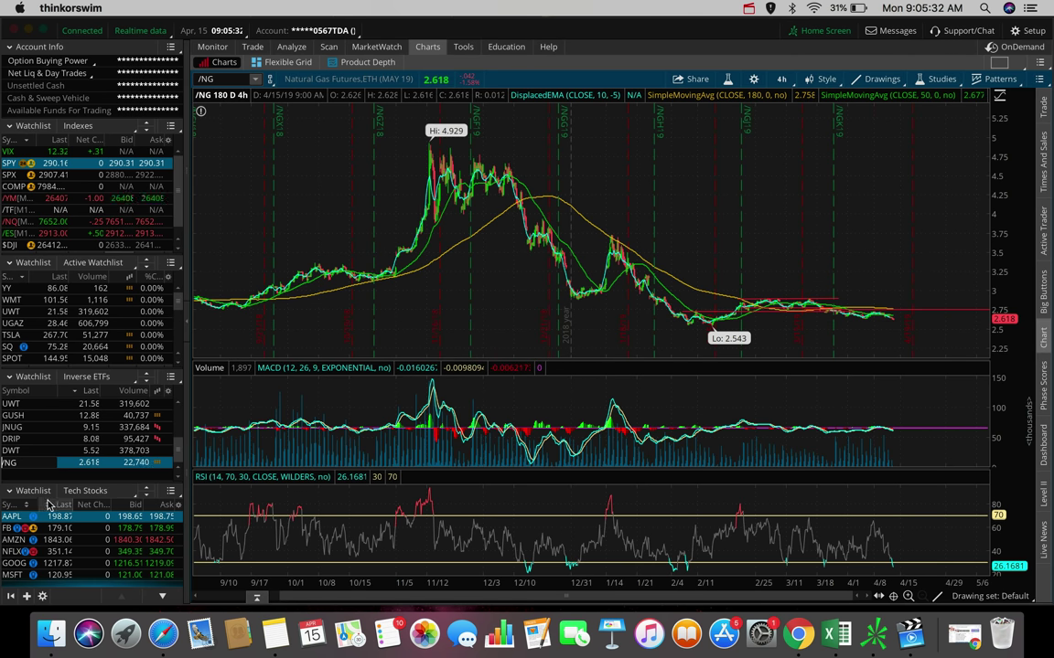
Step: Load the FB chart from the Tech Stocks watchlist and inspect the horizontal trendlines near and above the latest candles
{"action": "left_click", "coordinate": [9, 528]}
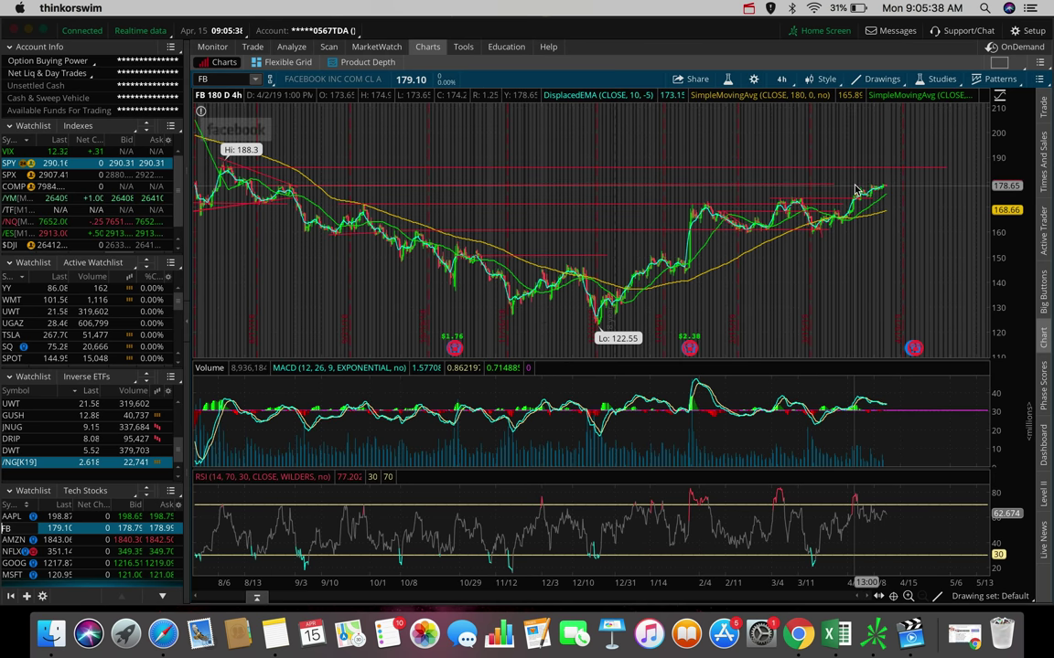
{"action": "mouse_move", "coordinate": [831, 189]}
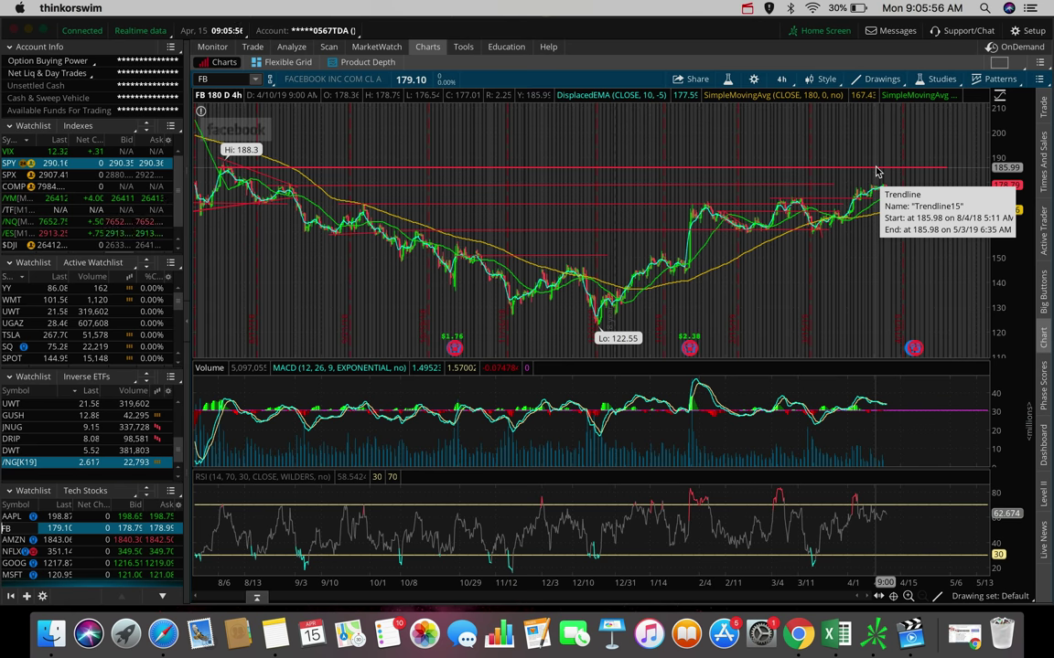
{"action": "scroll", "coordinate": [53, 421], "scroll_direction": "down", "scroll_amount": 3}
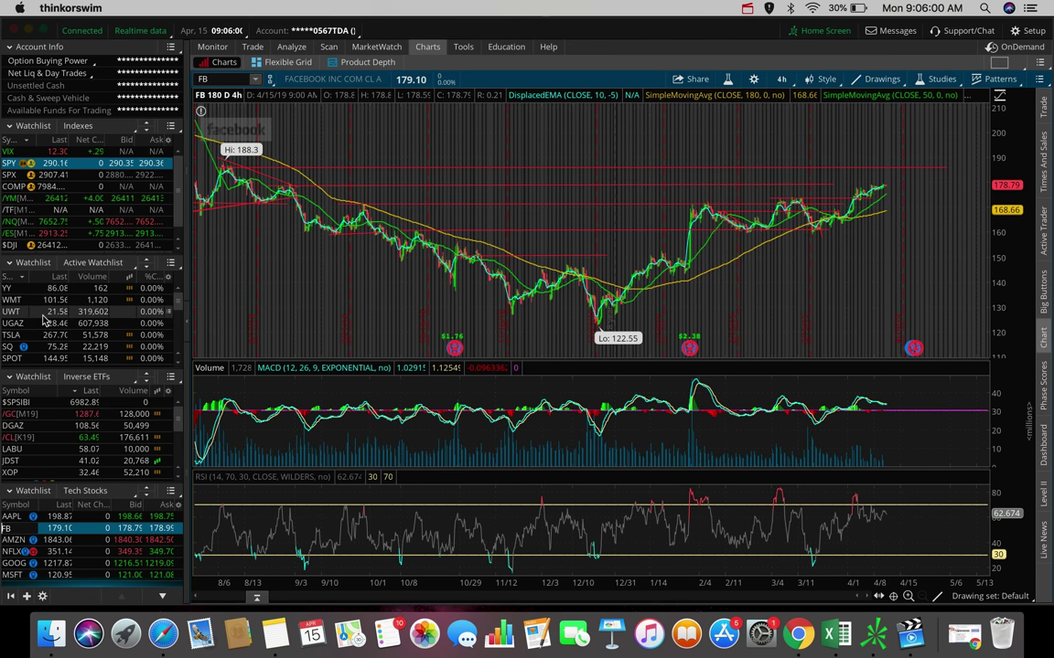
Step: Load the AMD chart from the Active Watchlist and examine its latest candles against the moving averages and drawn levels
{"action": "scroll", "coordinate": [37, 320], "scroll_direction": "down", "scroll_amount": 5}
{"action": "left_click", "coordinate": [13, 349]}
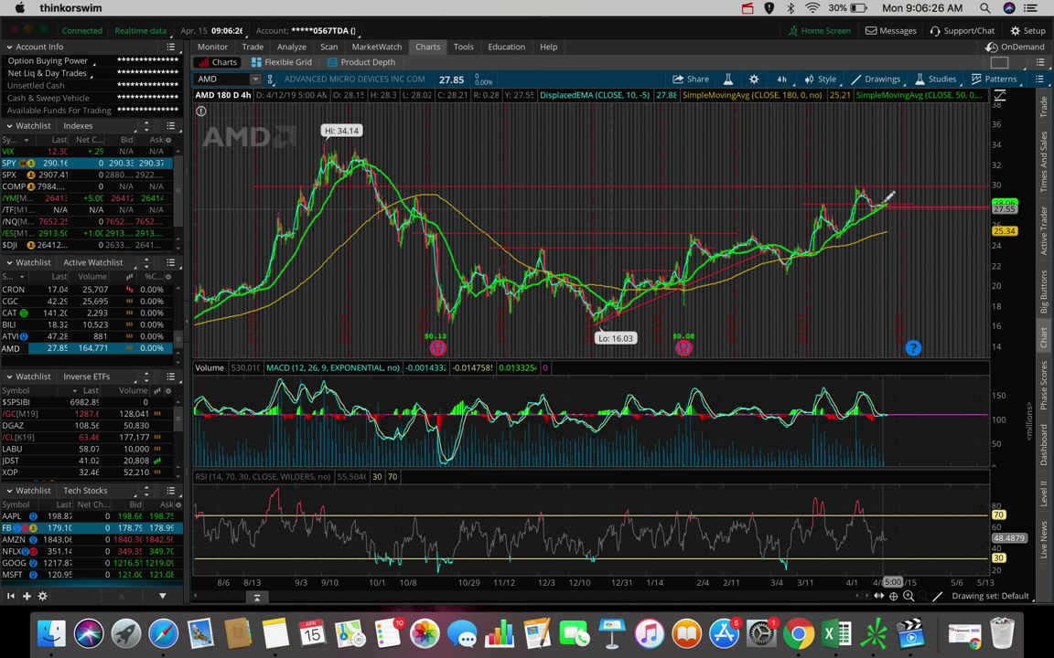
{"action": "mouse_move", "coordinate": [889, 197]}
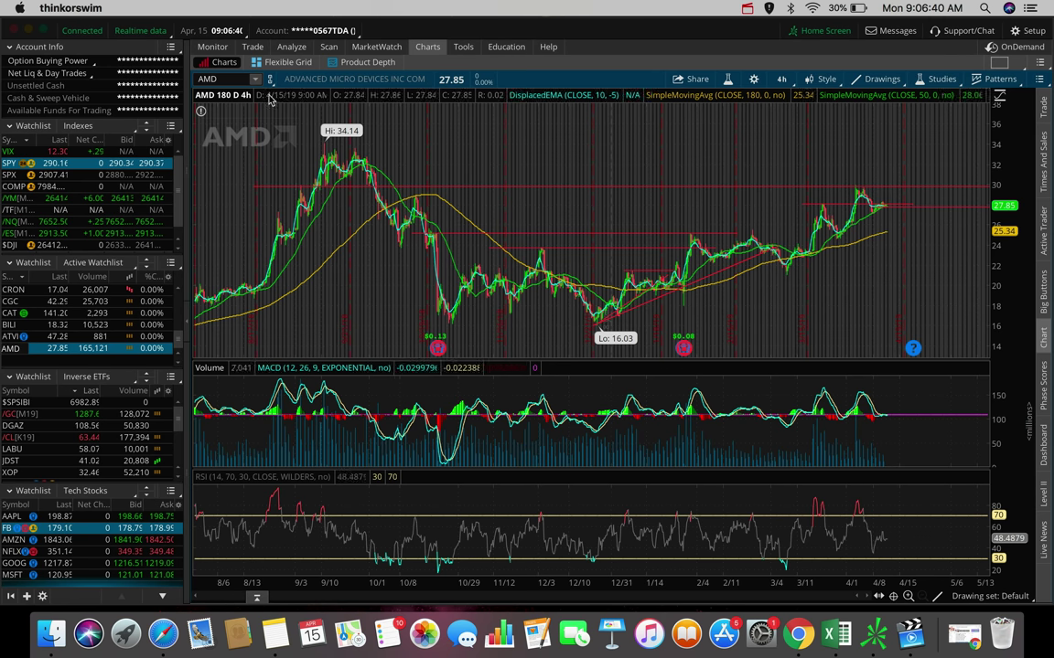
Step: Load the Boeing (BA) chart and examine its latest candles against the 50-period moving average and drawn levels
{"action": "type", "text": "BA"}
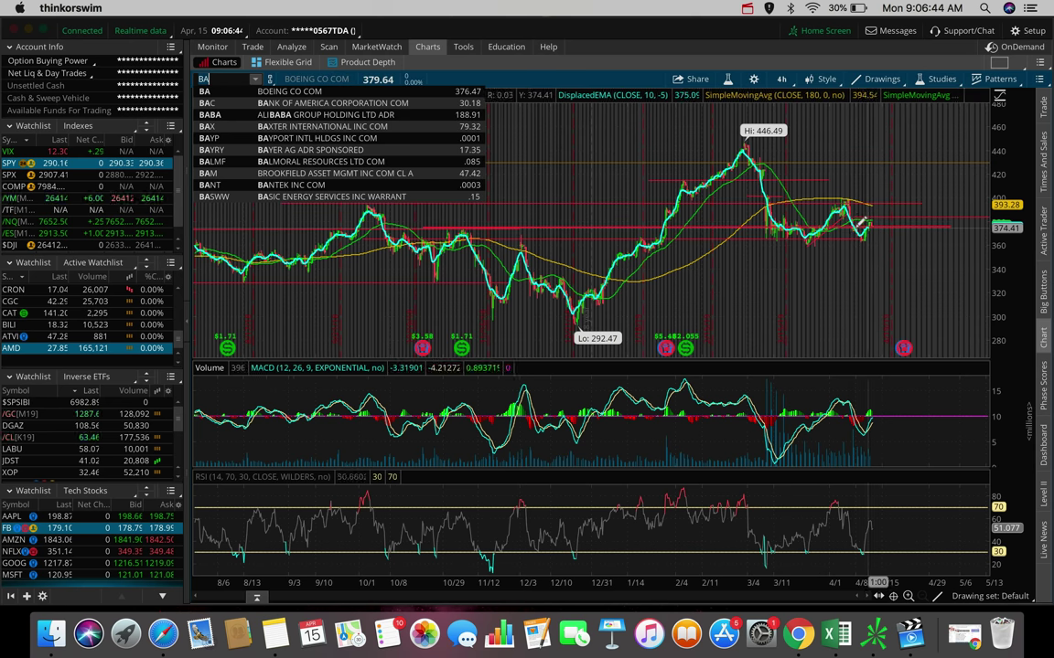
{"action": "key", "text": "Return"}
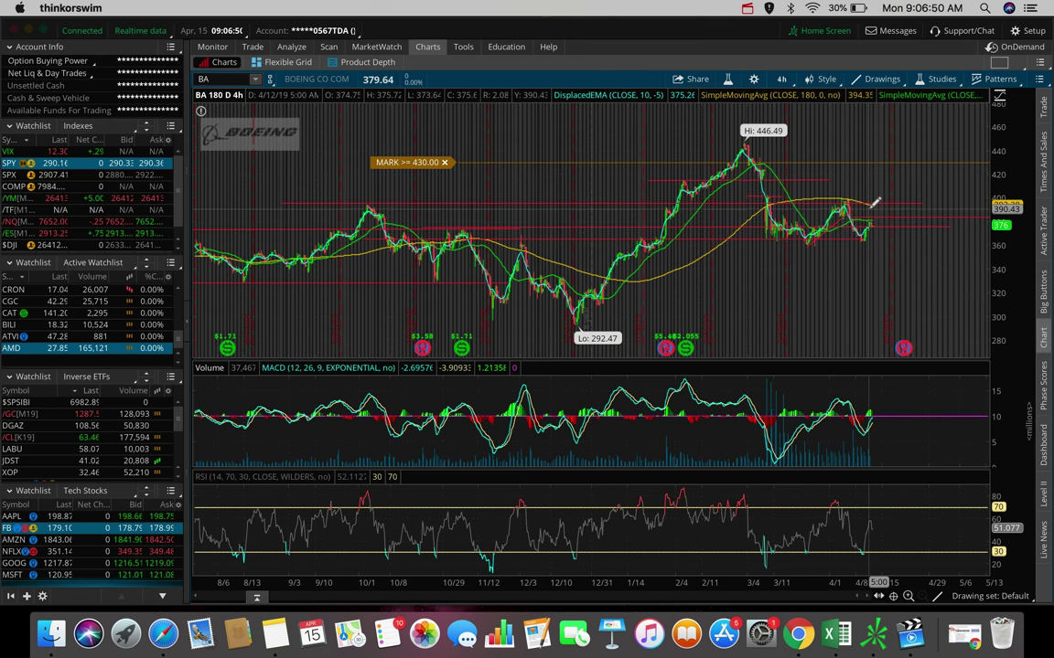
{"action": "left_click", "coordinate": [872, 217]}
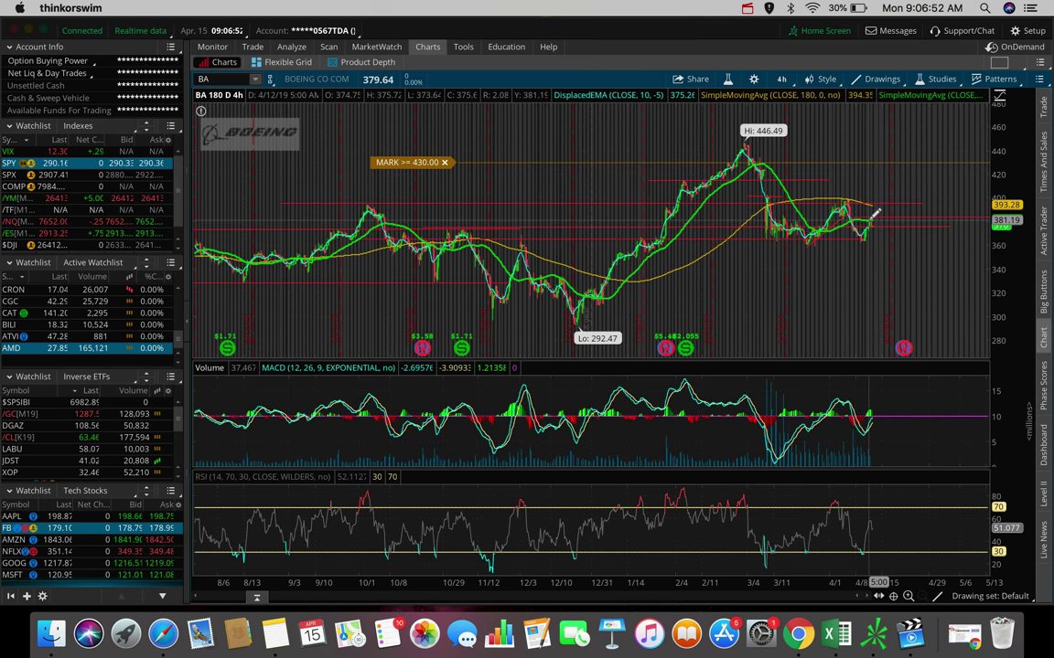